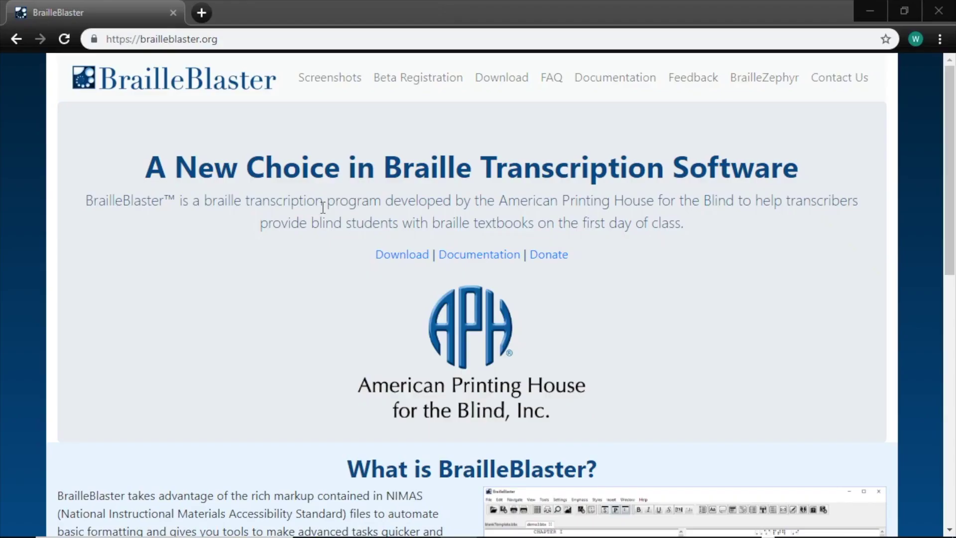
Step: Download the Windows BrailleBlaster installer from the Download page, save it and run it
{"action": "left_click", "coordinate": [496, 81]}
{"action": "left_click", "coordinate": [227, 186]}
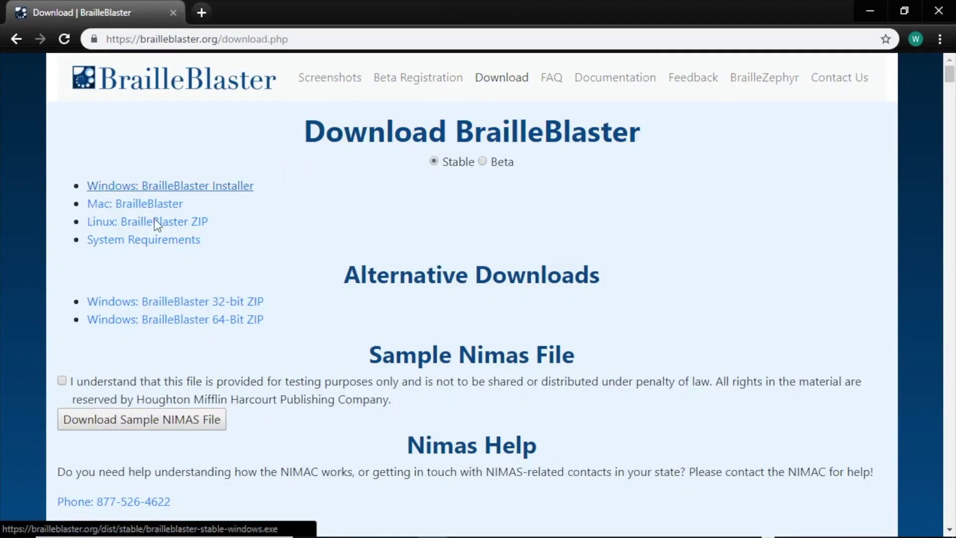
{"action": "left_click", "coordinate": [593, 380]}
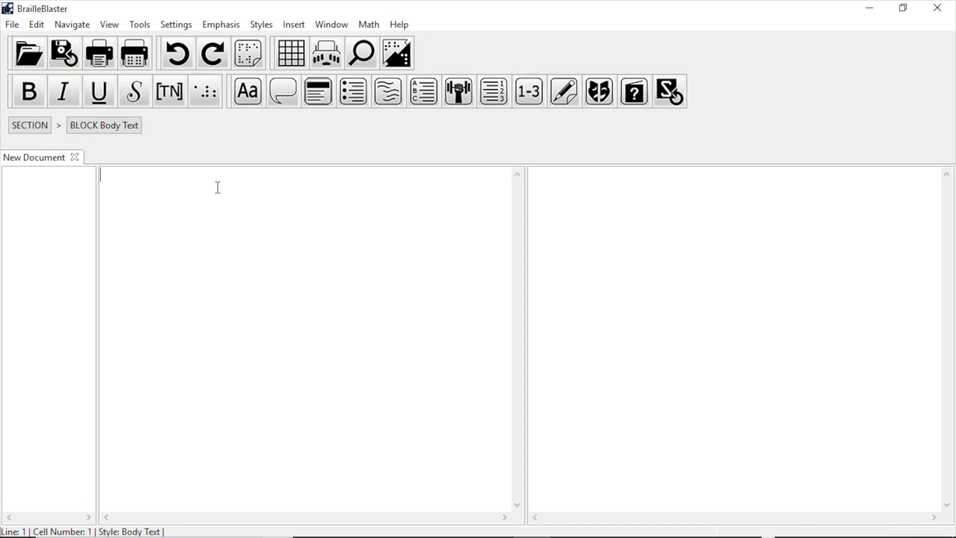
Step: Enter 'This is BrailleBlaster.' as the first Body Text paragraph so it translates into braille
{"action": "type", "text": "This "}
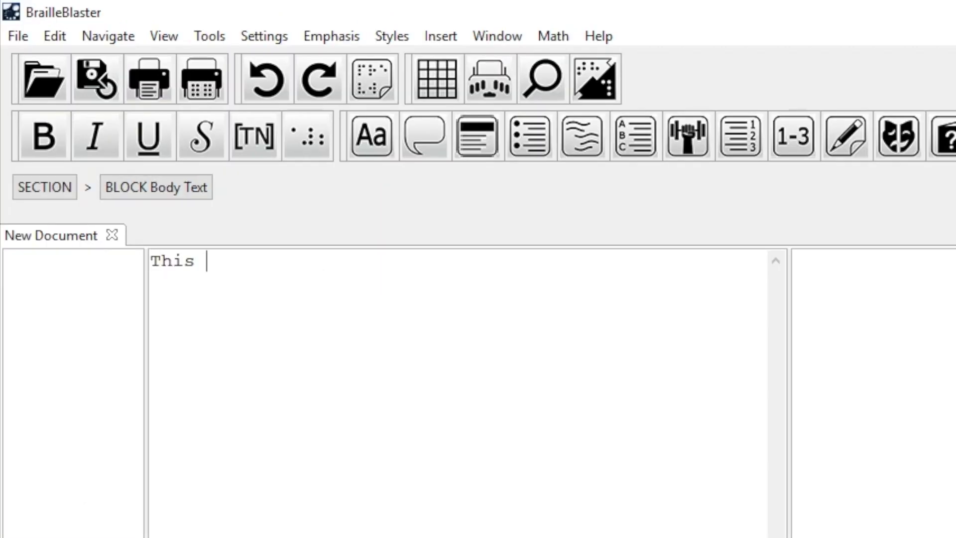
{"action": "type", "text": "is BrailleBlaster."}
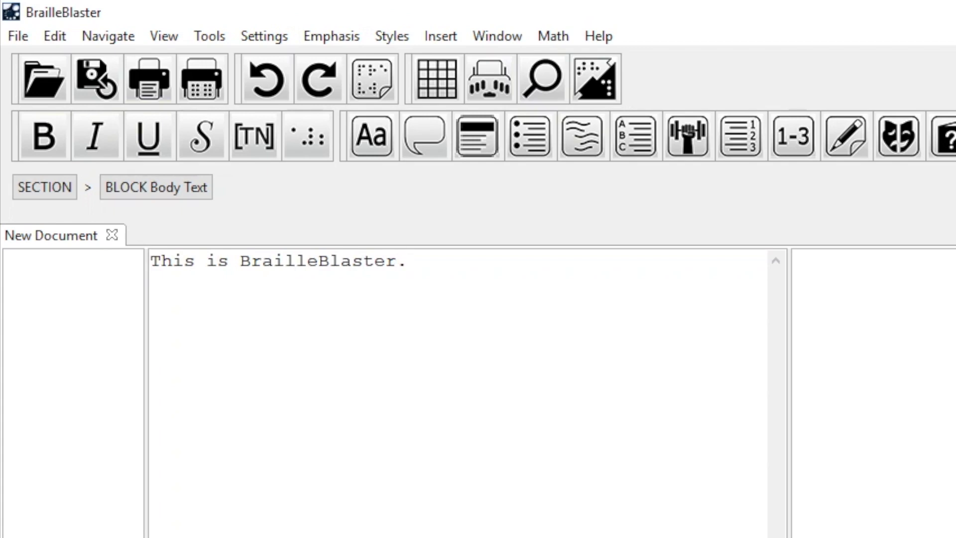
{"action": "key", "text": "Return"}
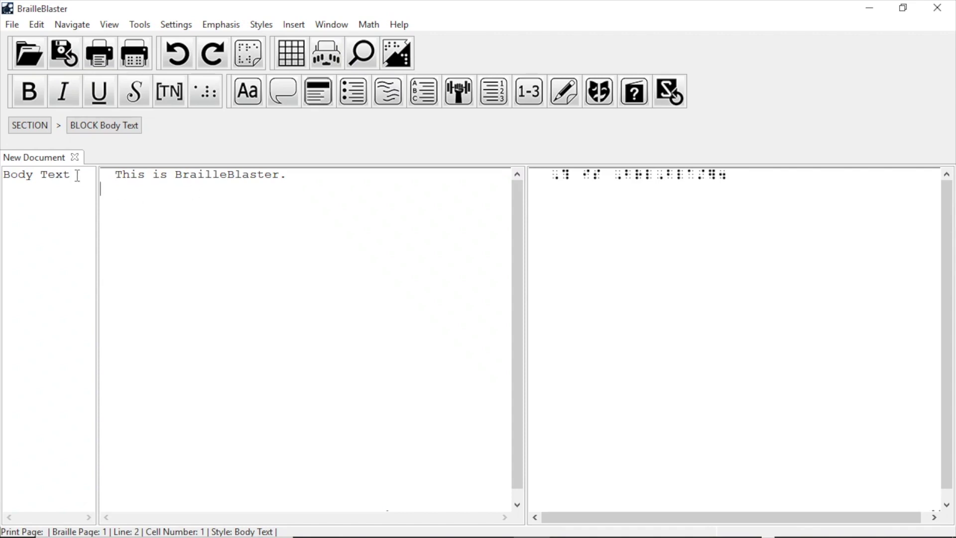
{"action": "left_click_drag", "start_coordinate": [75, 176], "coordinate": [2, 176]}
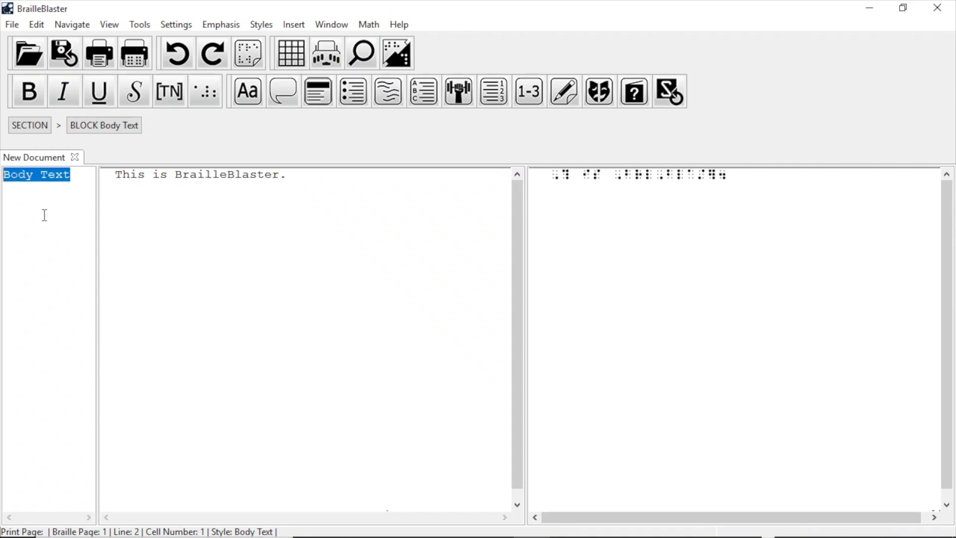
{"action": "left_click", "coordinate": [44, 215]}
Step: Highlight the first print line and its braille line to compare them
{"action": "left_click", "coordinate": [114, 176]}
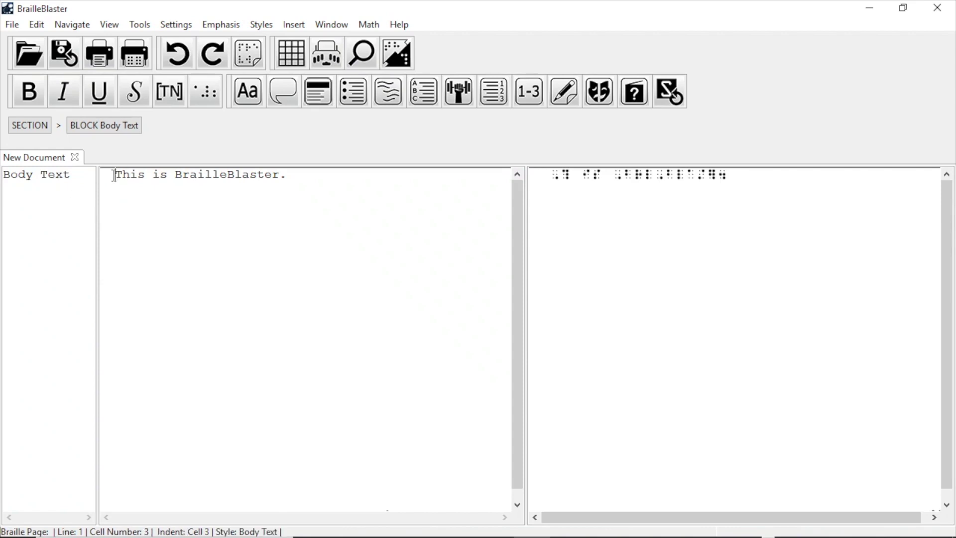
{"action": "left_click_drag", "start_coordinate": [114, 176], "coordinate": [323, 178]}
{"action": "left_click", "coordinate": [325, 185]}
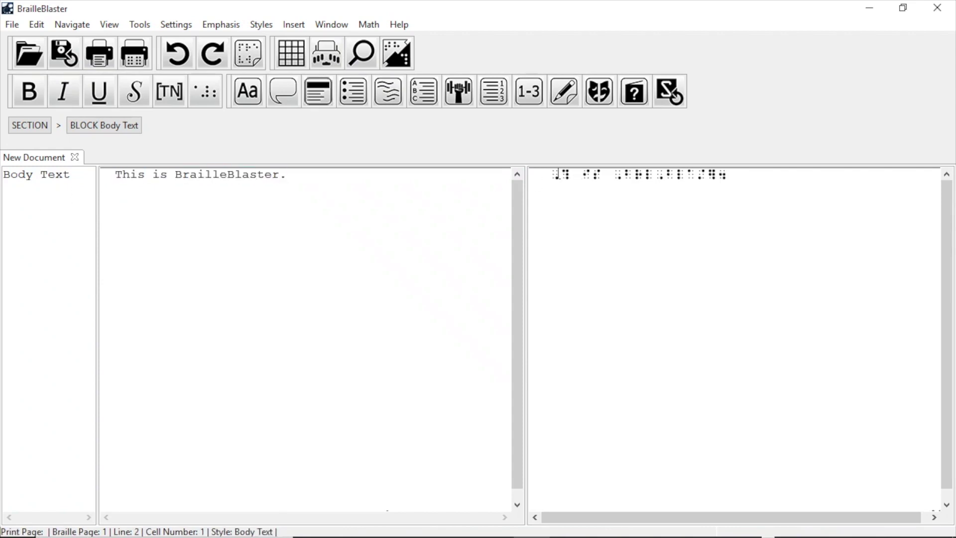
{"action": "left_click_drag", "start_coordinate": [558, 175], "coordinate": [760, 174]}
{"action": "left_click", "coordinate": [194, 214]}
Step: Add 'It is a free braille transcription program from APH.' and 'It's a great resource for braille!' as translated paragraphs
{"action": "type", "text": "It is a f"}
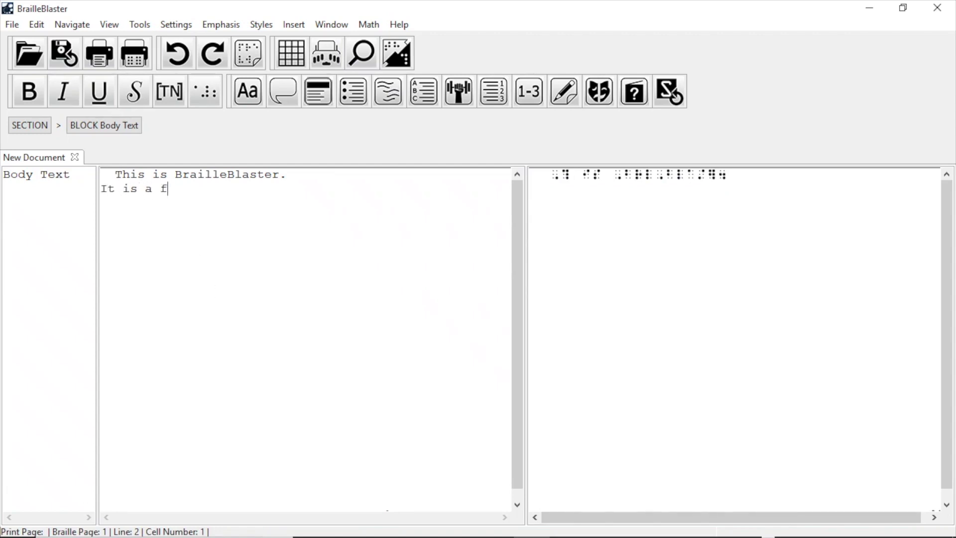
{"action": "type", "text": "ree braille tra"}
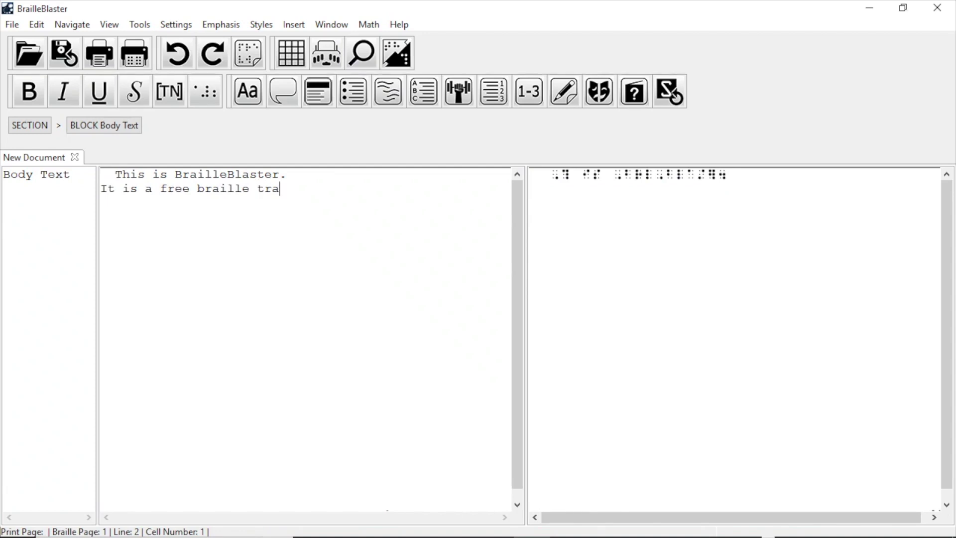
{"action": "type", "text": "nscription pro"}
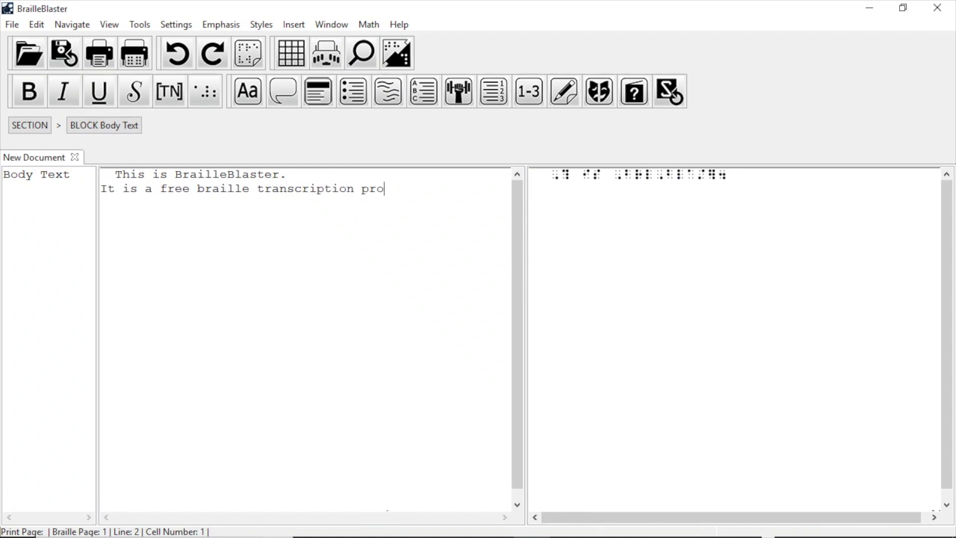
{"action": "type", "text": "gram from APH."}
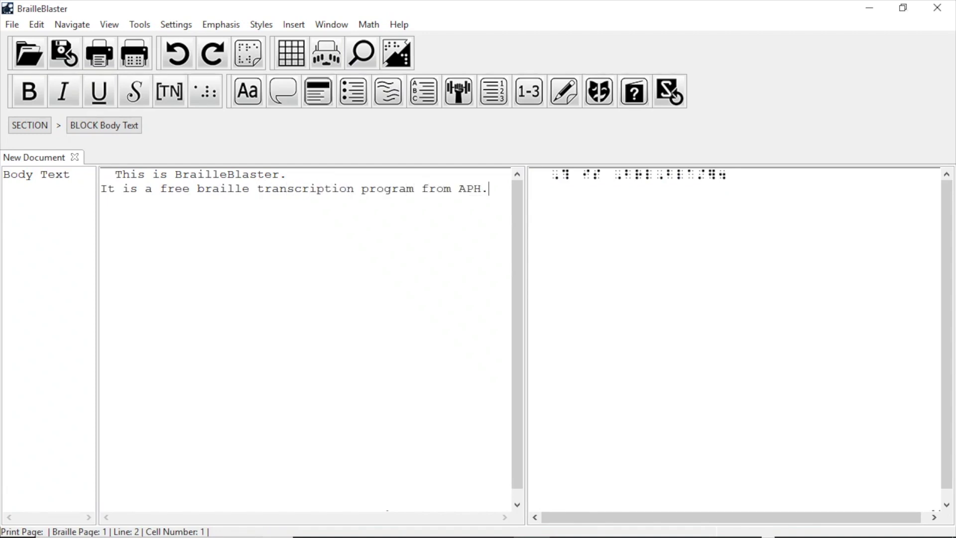
{"action": "key", "text": "Return"}
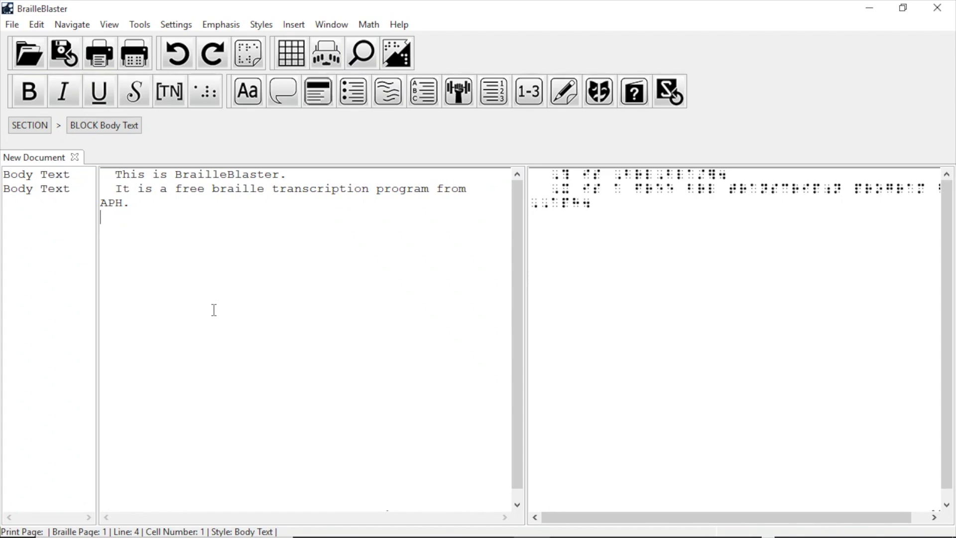
{"action": "type", "text": "It's a great resour"}
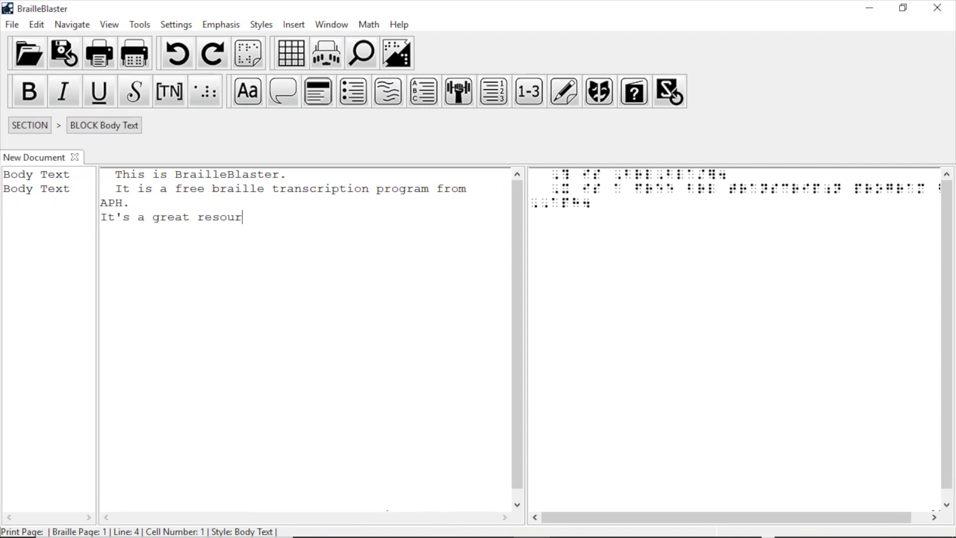
{"action": "type", "text": "ce for braille!"}
{"action": "key", "text": "Return"}
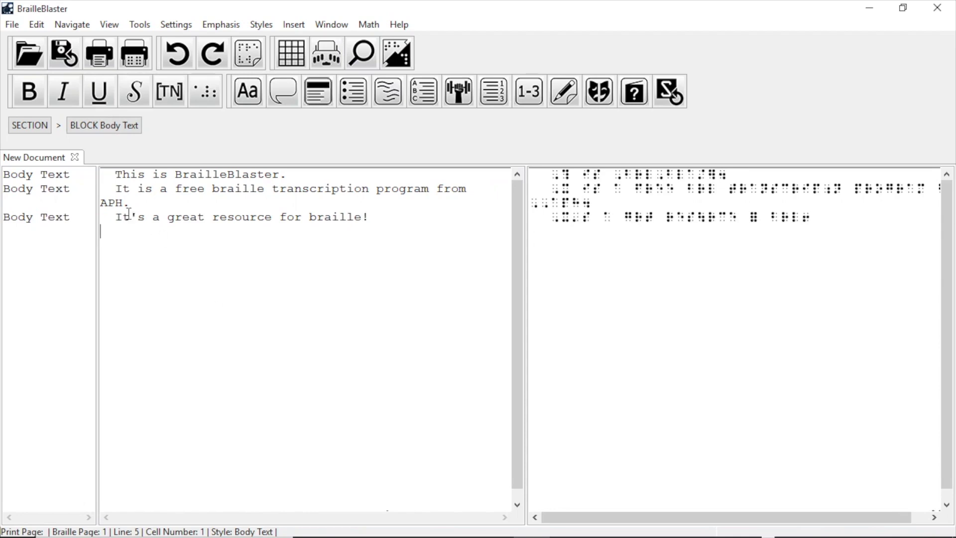
{"action": "left_click", "coordinate": [122, 189]}
Step: Style the second paragraph as L1-3 from Styles > Lists > List 1 Level
{"action": "left_click", "coordinate": [118, 189]}
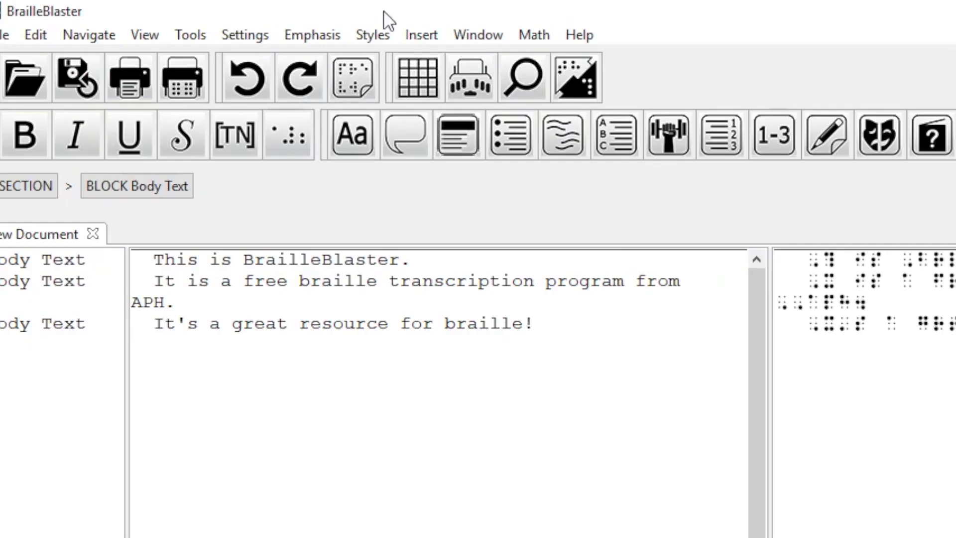
{"action": "left_click", "coordinate": [261, 24]}
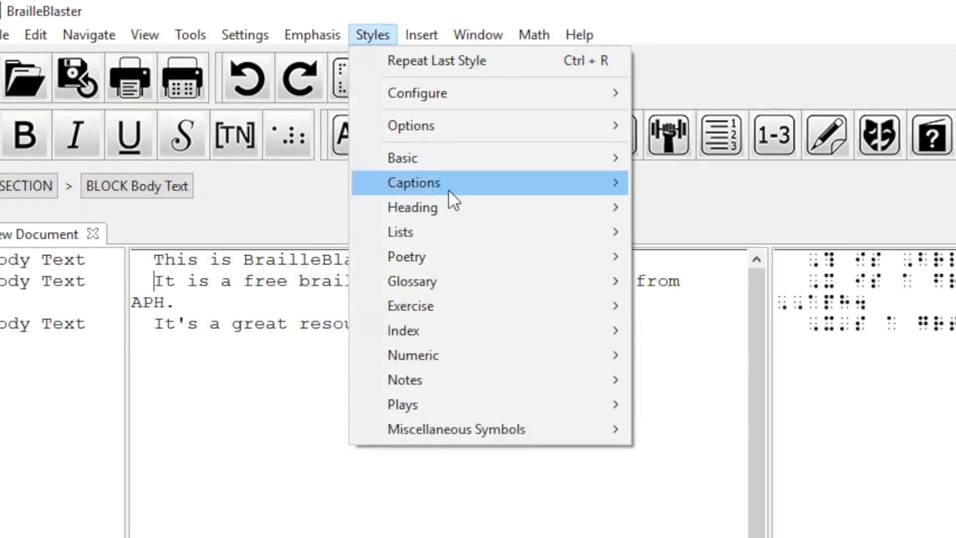
{"action": "mouse_move", "coordinate": [447, 232]}
{"action": "mouse_move", "coordinate": [718, 232]}
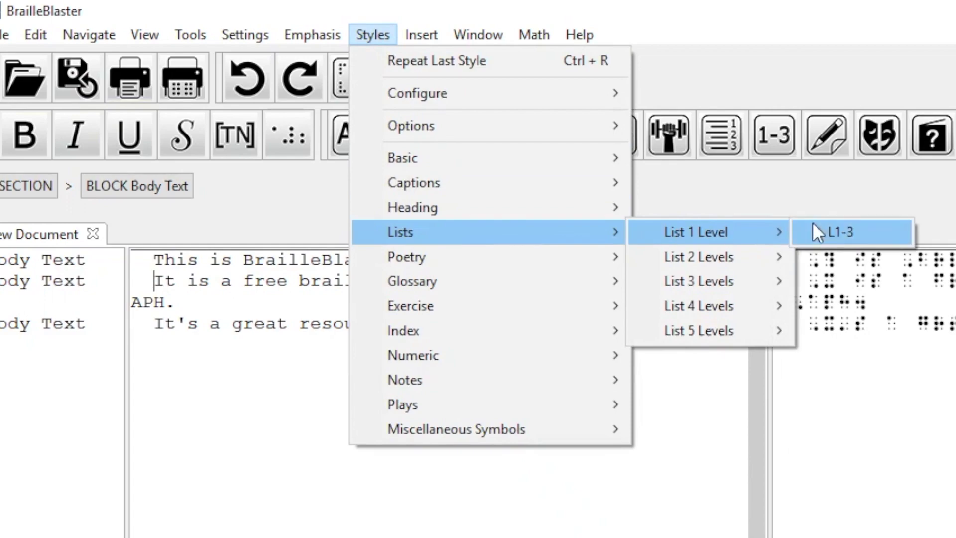
{"action": "left_click", "coordinate": [855, 231]}
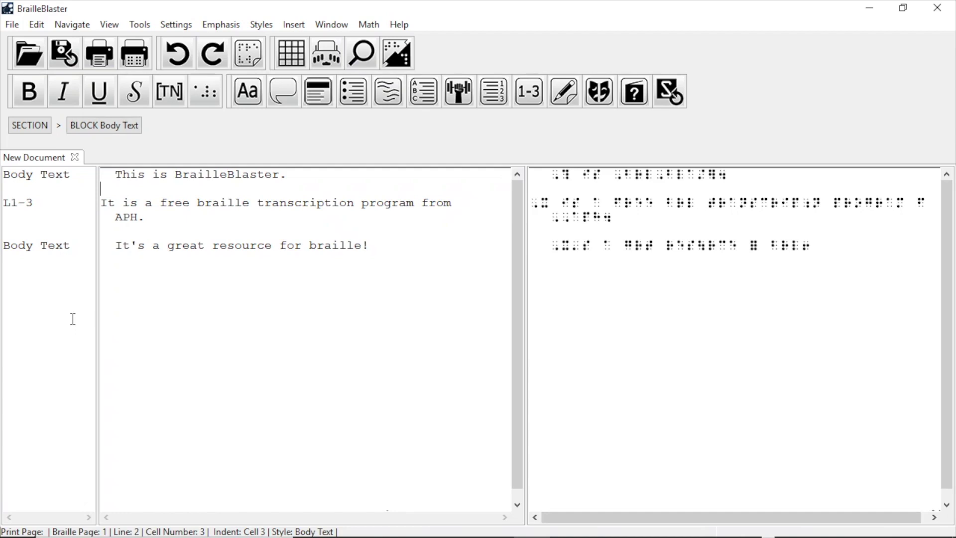
{"action": "left_click_drag", "start_coordinate": [391, 246], "coordinate": [78, 170]}
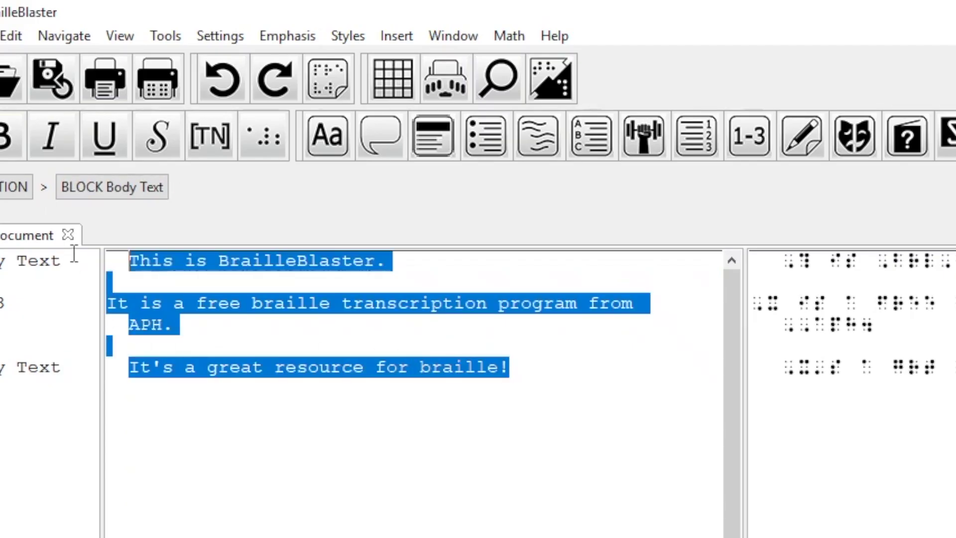
Step: Apply the Basic Blocked Text style to all three selected paragraphs
{"action": "left_click", "coordinate": [347, 40]}
{"action": "mouse_move", "coordinate": [412, 161]}
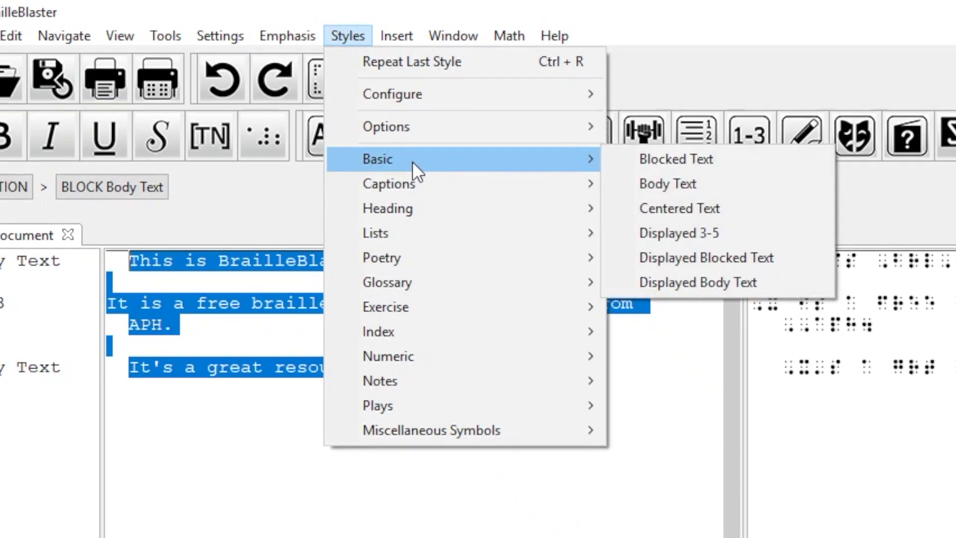
{"action": "left_click", "coordinate": [675, 158]}
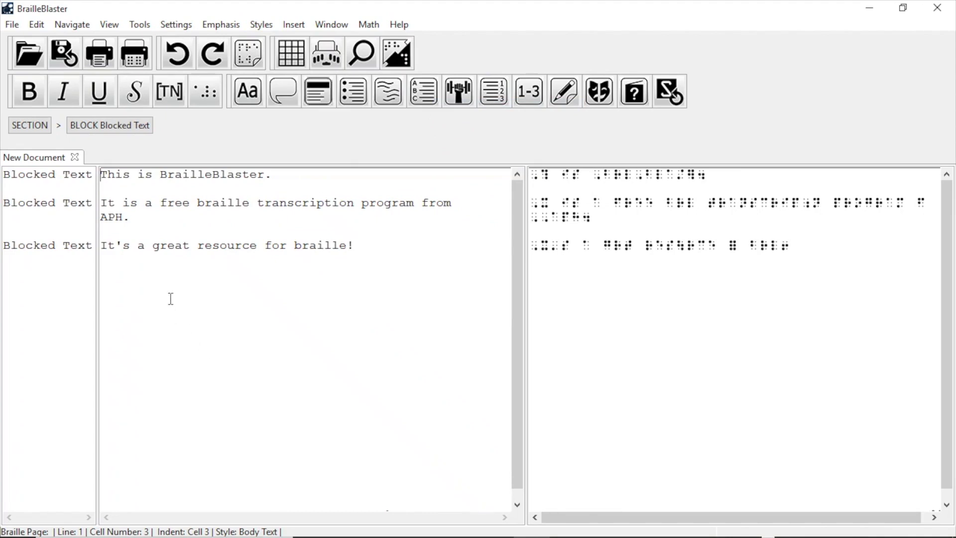
Step: Bold 'great resource' in the third paragraph with Ctrl+B, then check the Emphasis menu
{"action": "left_click_drag", "start_coordinate": [156, 243], "coordinate": [258, 248]}
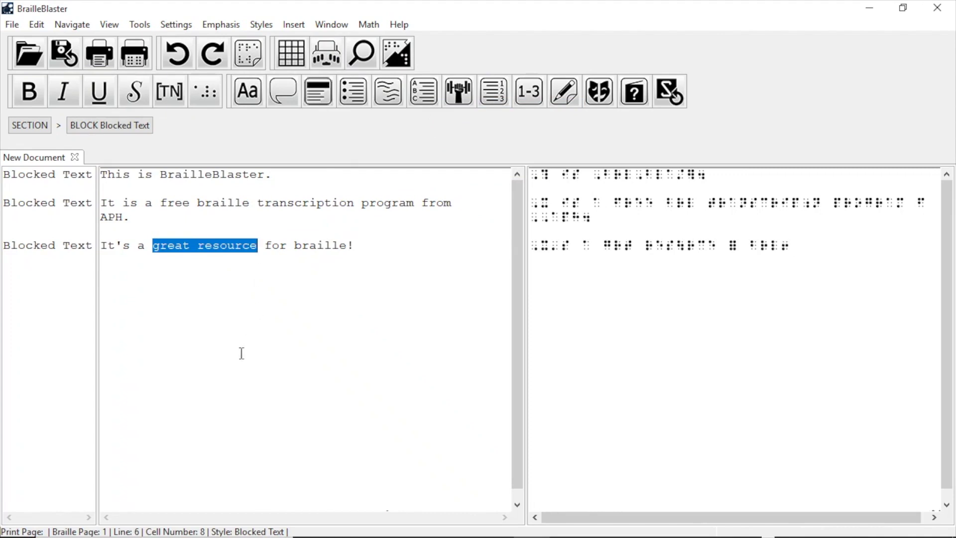
{"action": "key", "text": "ctrl+b"}
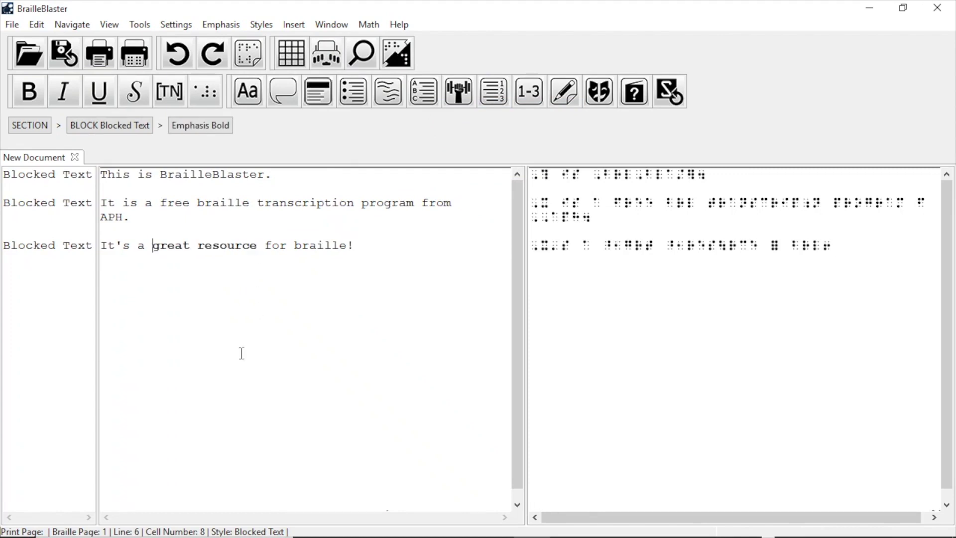
{"action": "left_click", "coordinate": [217, 26]}
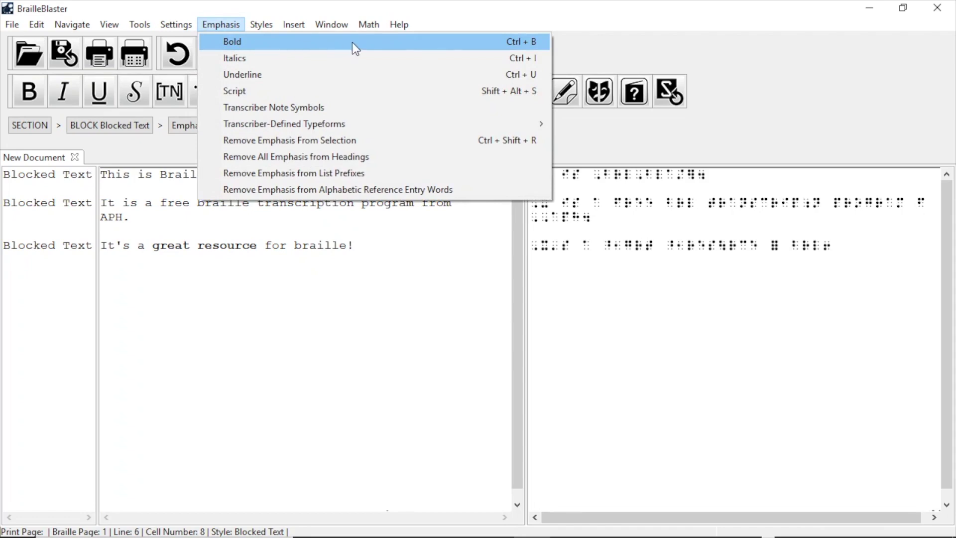
{"action": "left_click", "coordinate": [139, 204]}
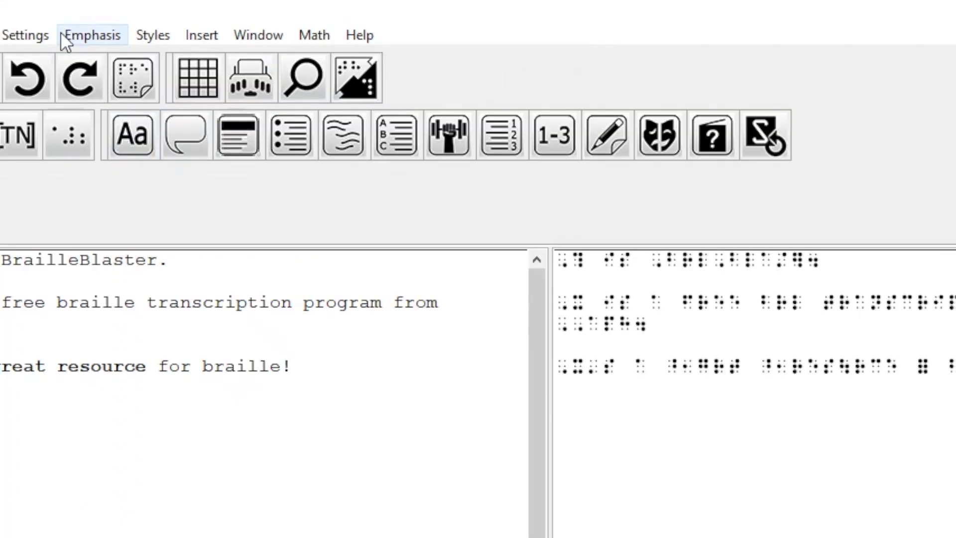
{"action": "left_click", "coordinate": [208, 26]}
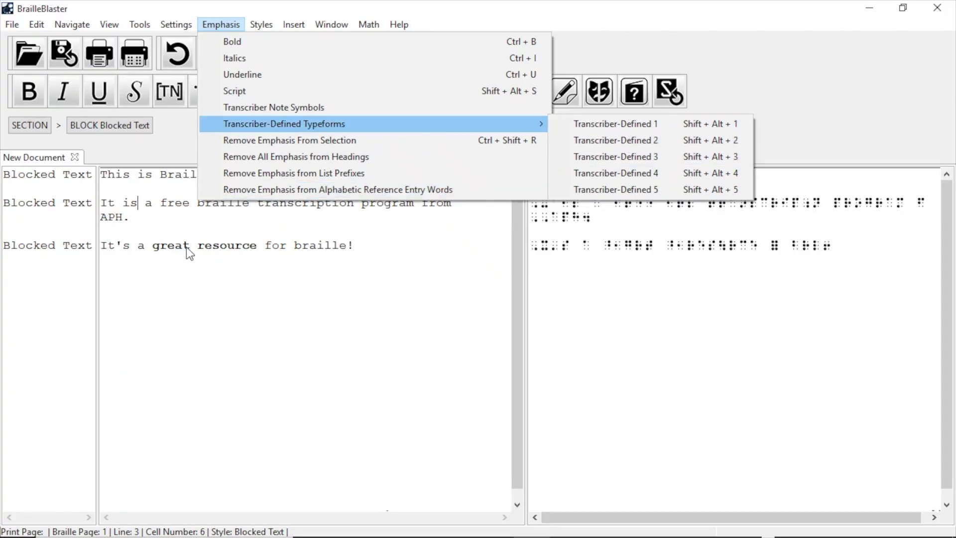
{"action": "left_click", "coordinate": [44, 367]}
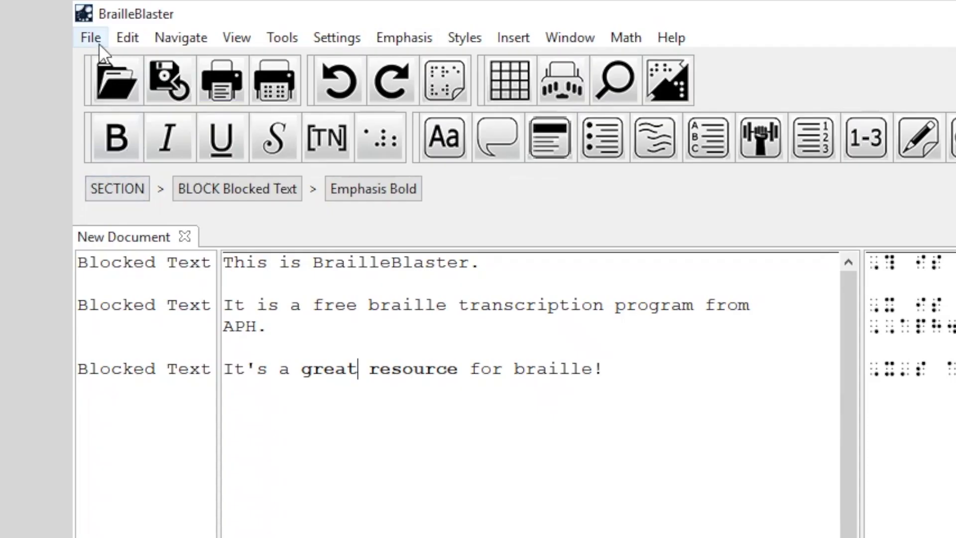
{"action": "left_click", "coordinate": [97, 42]}
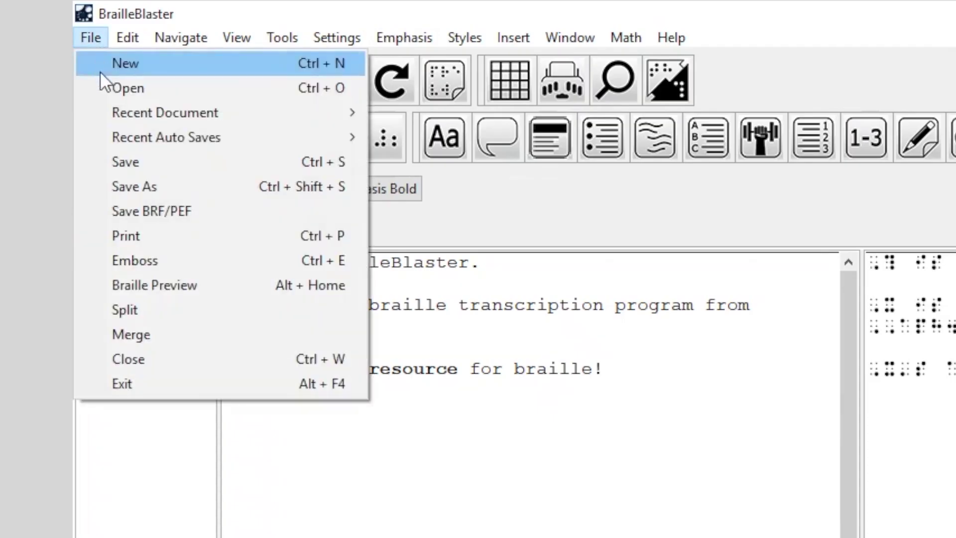
{"action": "left_click", "coordinate": [108, 92]}
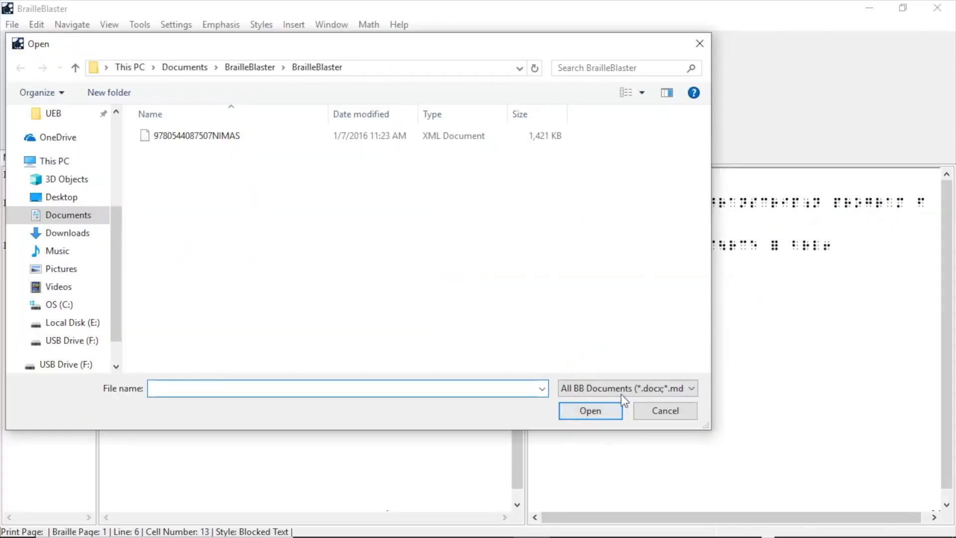
{"action": "left_click", "coordinate": [621, 388]}
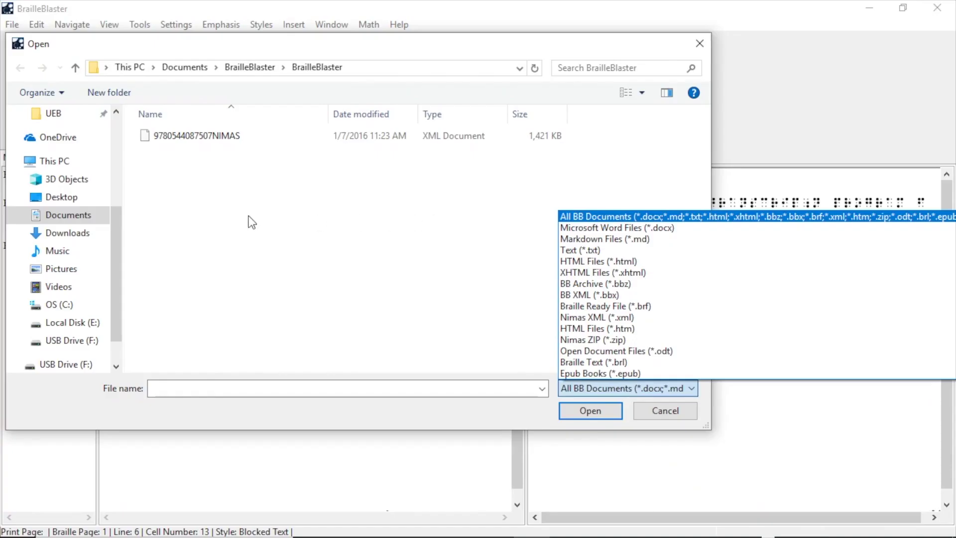
{"action": "key", "text": "Escape"}
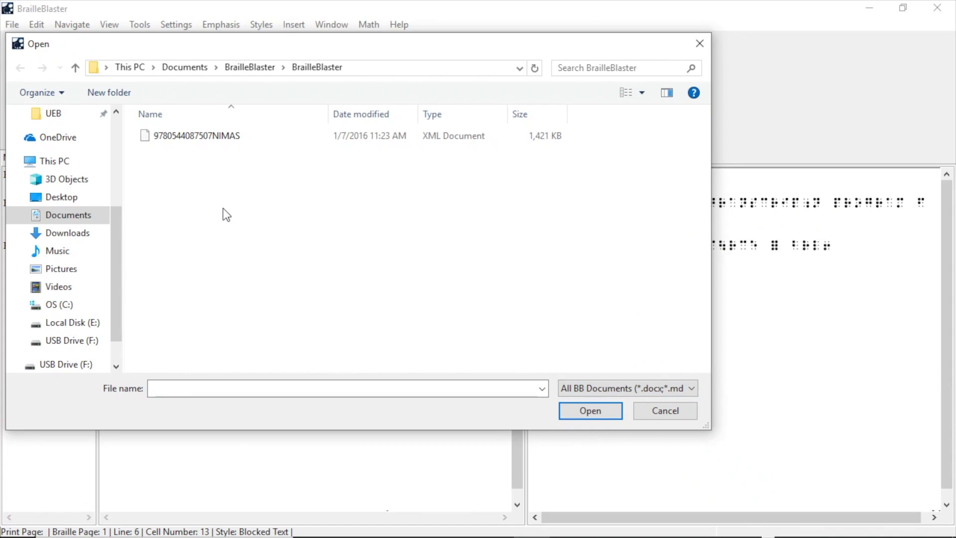
{"action": "left_click", "coordinate": [193, 137]}
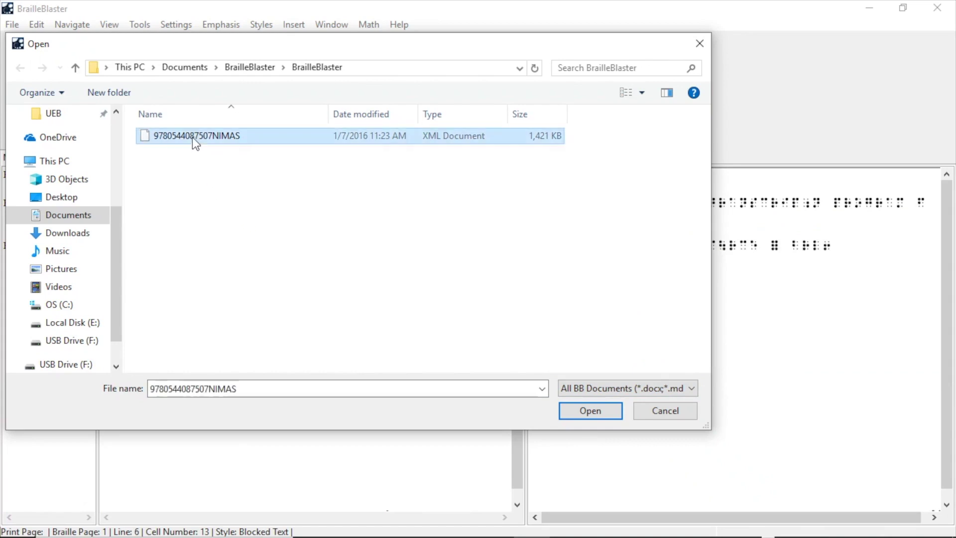
{"action": "left_click", "coordinate": [586, 413]}
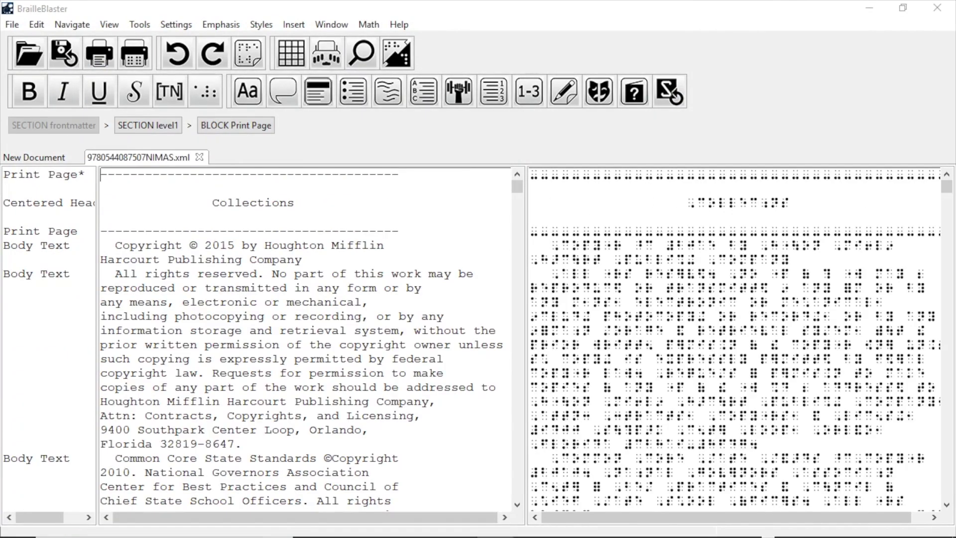
Step: Scroll through the NIMAS book's front matter to the contents and Key Learning Objectives at page xvii
{"action": "scroll", "coordinate": [229, 312], "scroll_direction": "down", "scroll_amount": 20}
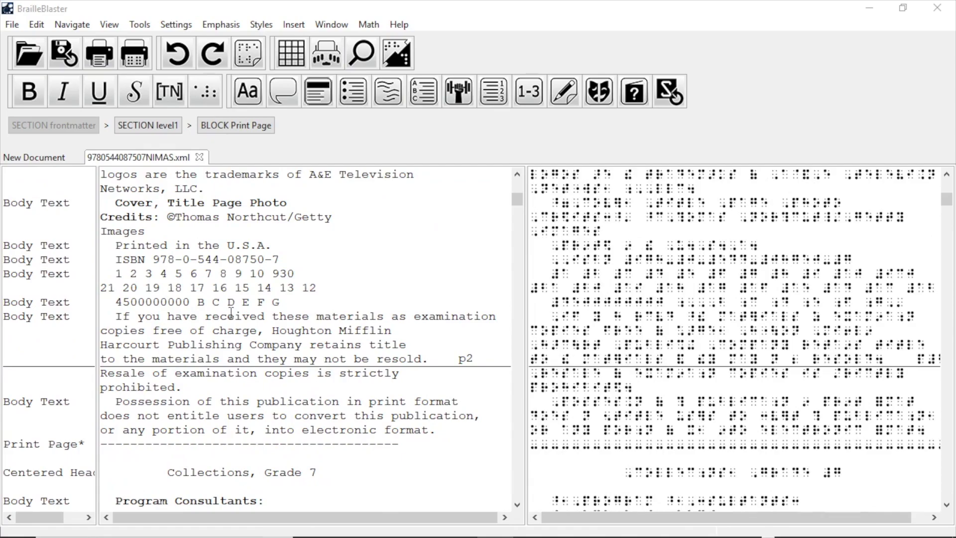
{"action": "scroll", "coordinate": [229, 312], "scroll_direction": "down", "scroll_amount": 15}
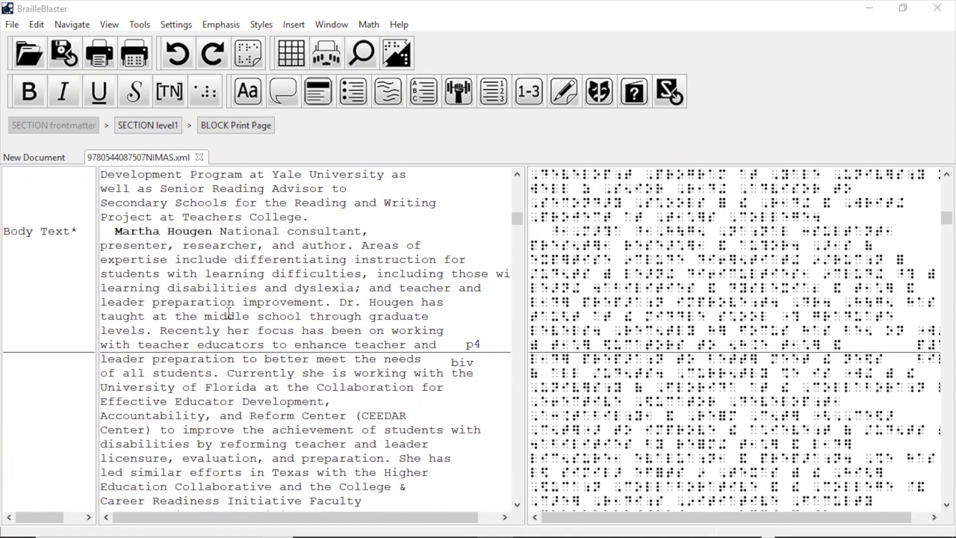
{"action": "scroll", "coordinate": [228, 312], "scroll_direction": "down", "scroll_amount": 15}
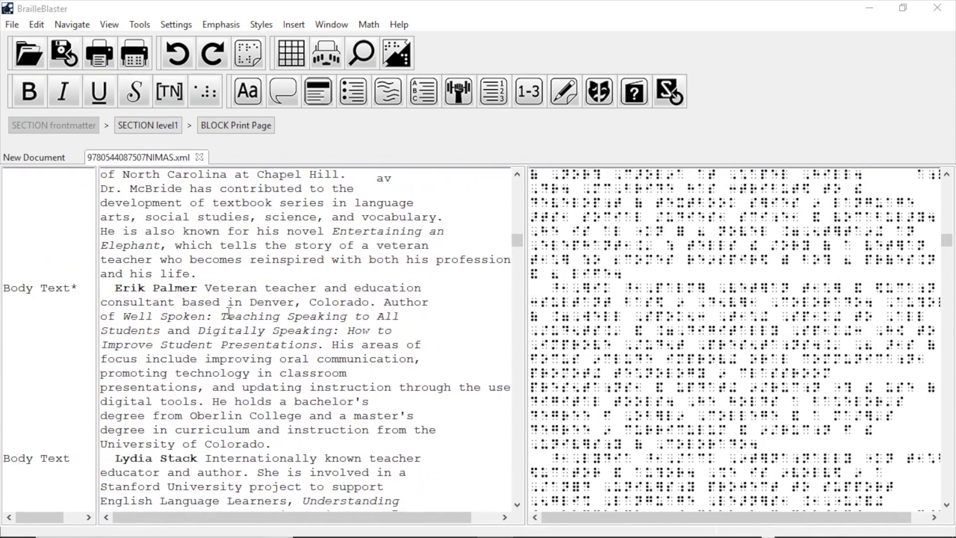
{"action": "scroll", "coordinate": [229, 312], "scroll_direction": "down", "scroll_amount": 15}
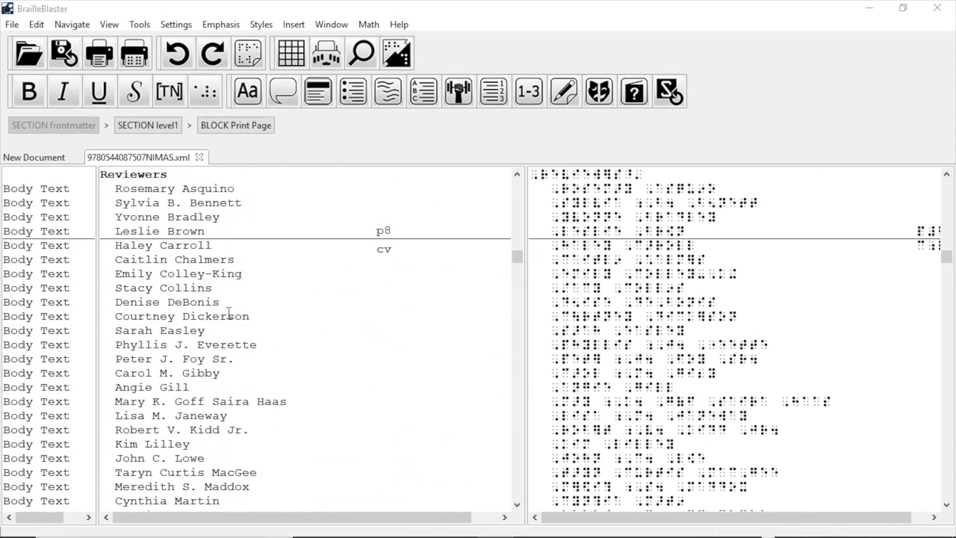
{"action": "scroll", "coordinate": [228, 312], "scroll_direction": "down", "scroll_amount": 15}
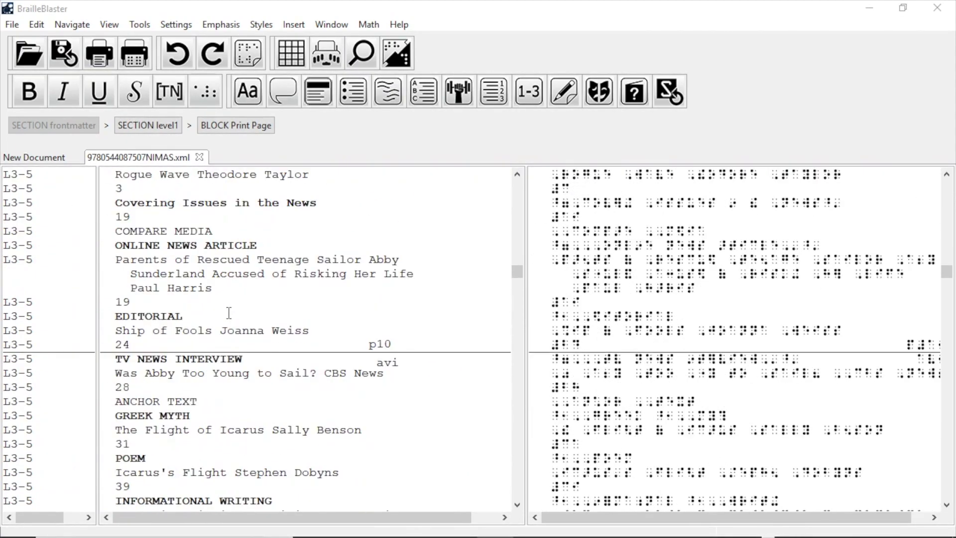
{"action": "scroll", "coordinate": [229, 313], "scroll_direction": "down", "scroll_amount": 15}
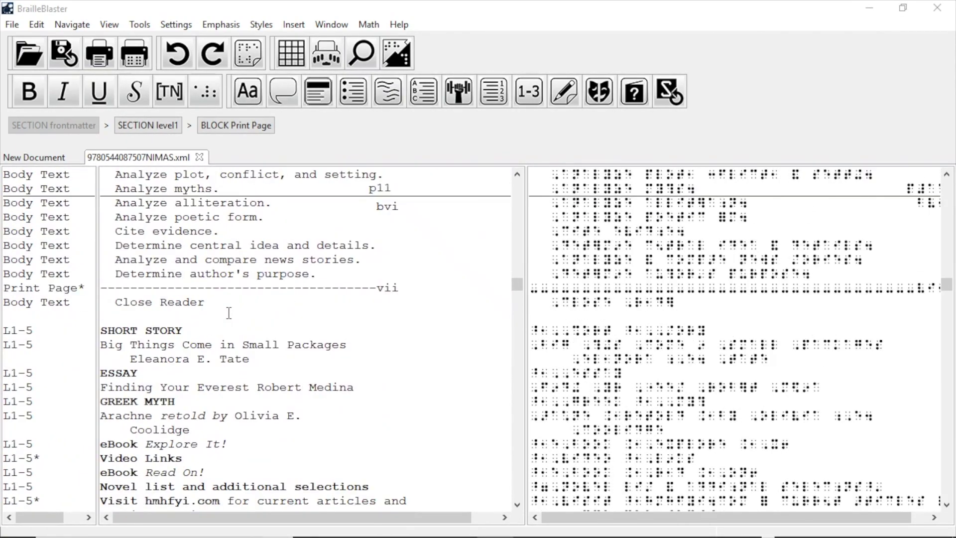
{"action": "scroll", "coordinate": [228, 312], "scroll_direction": "down", "scroll_amount": 15}
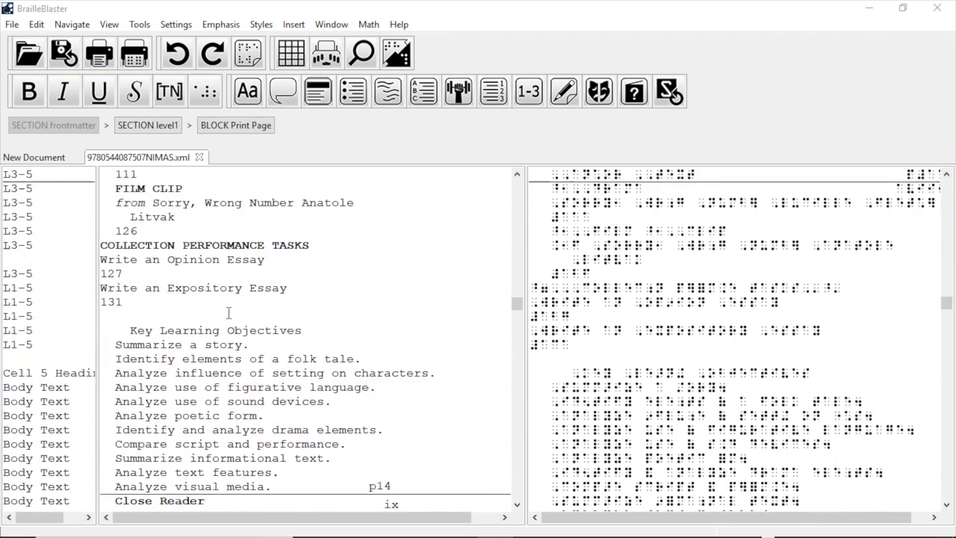
{"action": "scroll", "coordinate": [228, 313], "scroll_direction": "down", "scroll_amount": 15}
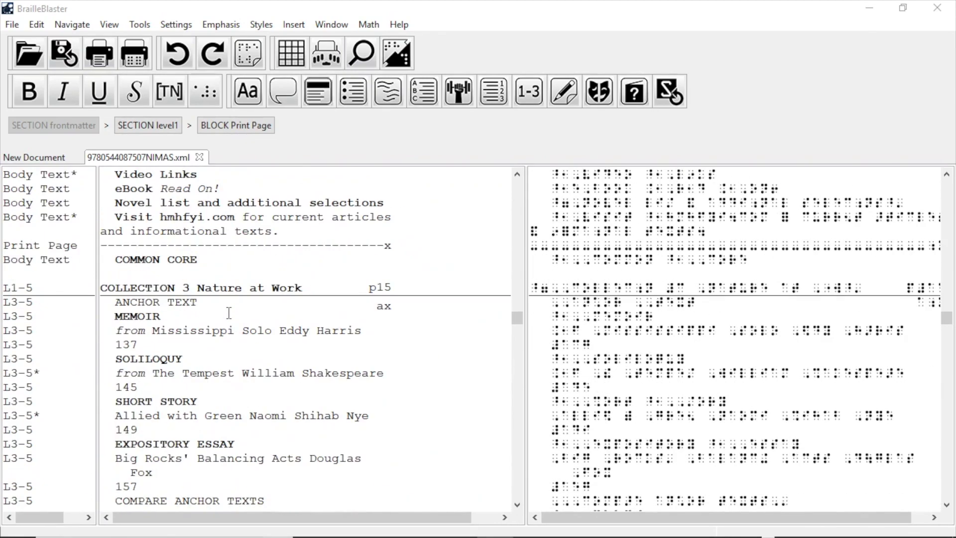
{"action": "scroll", "coordinate": [229, 314], "scroll_direction": "down", "scroll_amount": 5}
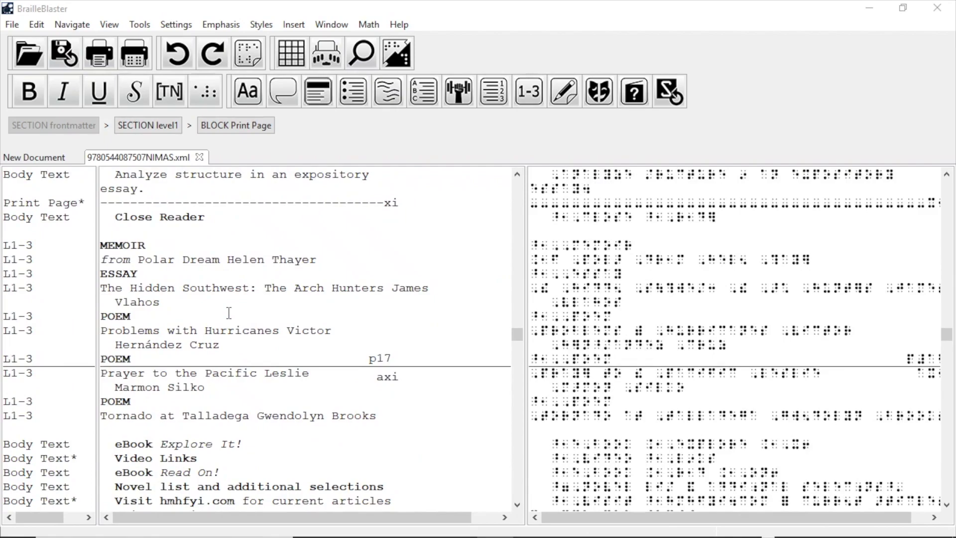
{"action": "scroll", "coordinate": [229, 313], "scroll_direction": "down", "scroll_amount": 16}
{"action": "scroll", "coordinate": [228, 312], "scroll_direction": "down", "scroll_amount": 20}
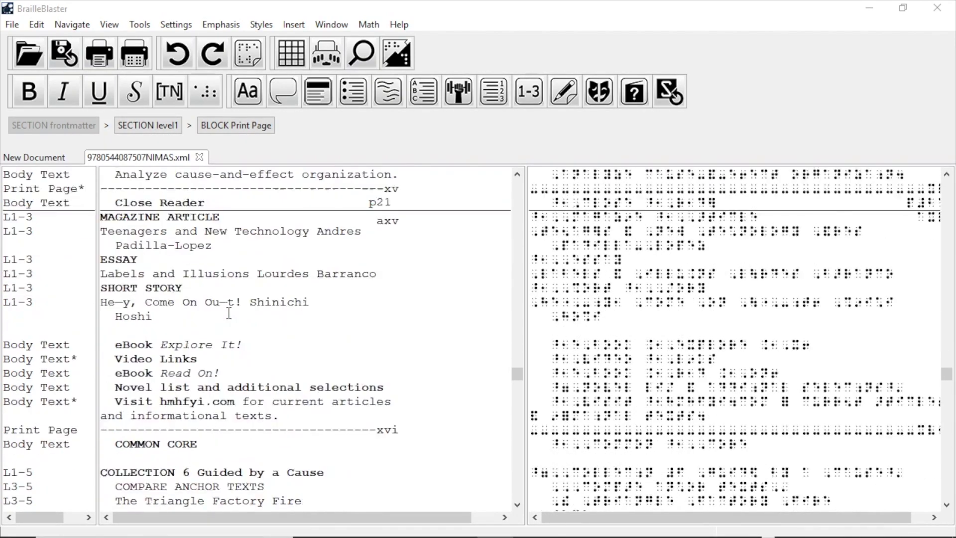
{"action": "scroll", "coordinate": [229, 314], "scroll_direction": "down", "scroll_amount": 18}
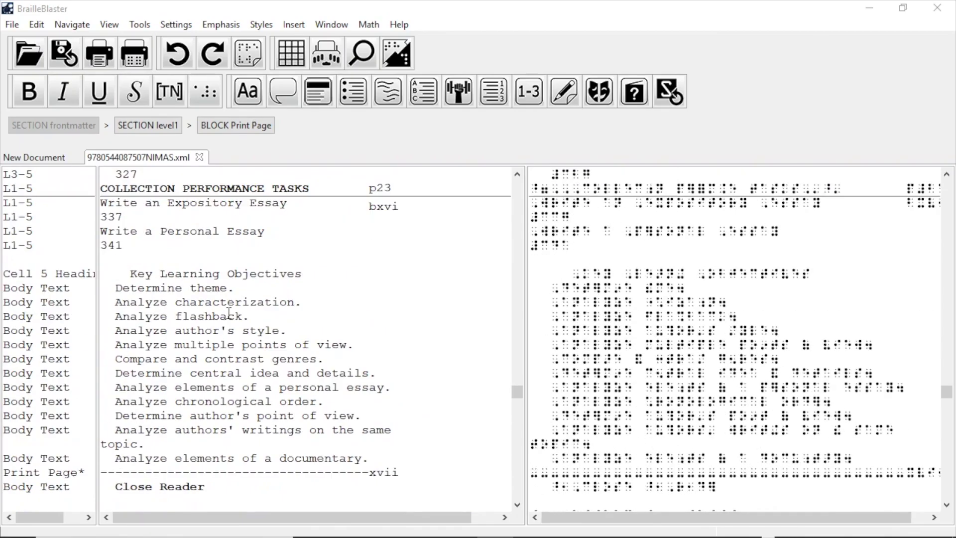